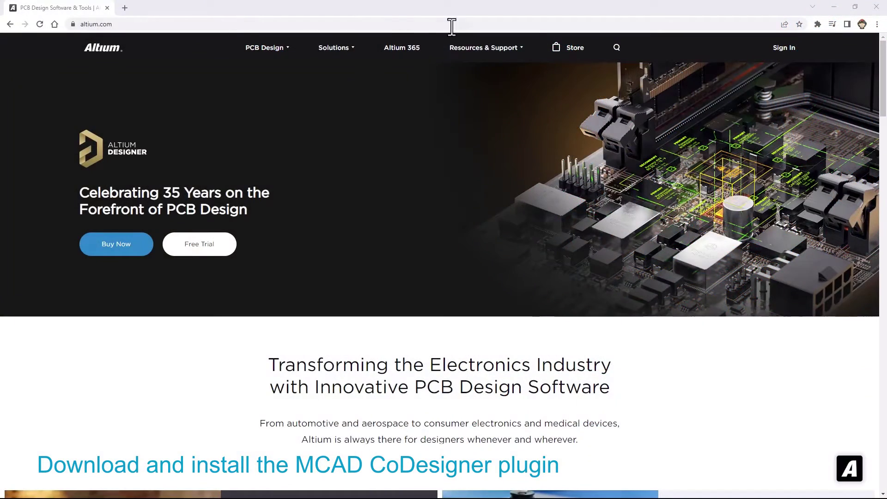
On Altium's downloads page, select the PTC Creo plugin at latest version 3.2.0.8.
mouse_move(474, 53)
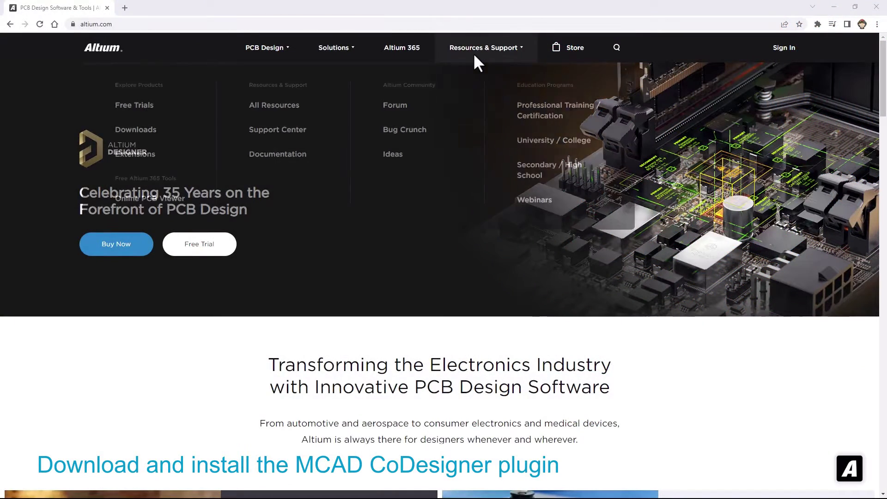
left_click(147, 134)
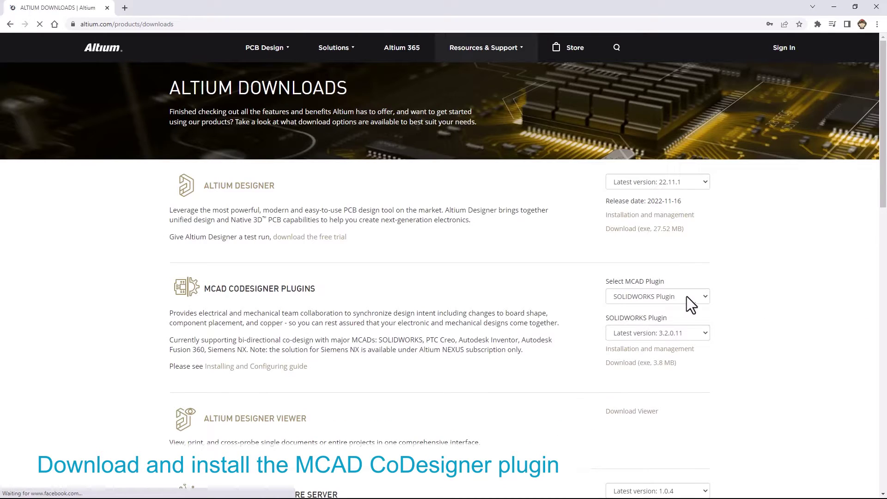
left_click(690, 297)
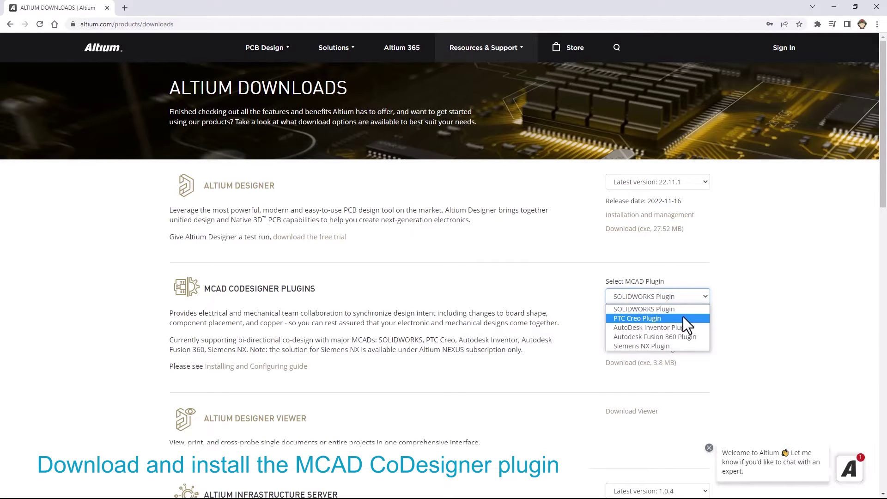
left_click(682, 318)
left_click(683, 333)
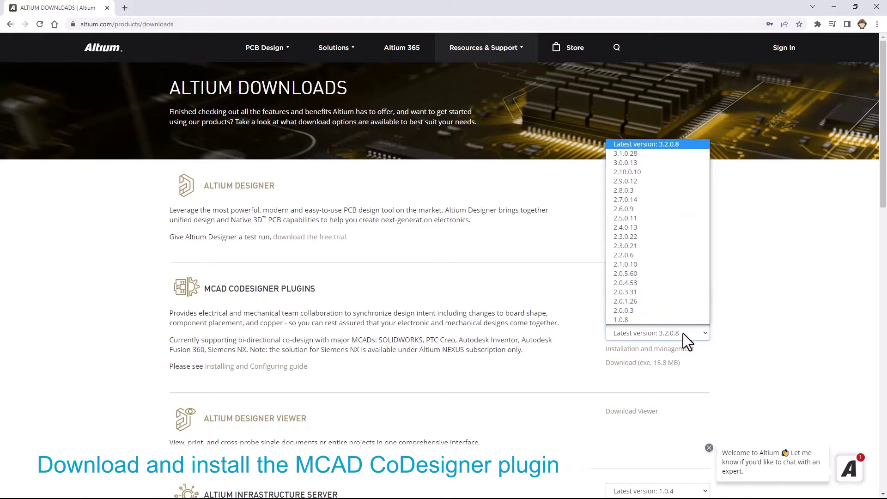
left_click(690, 145)
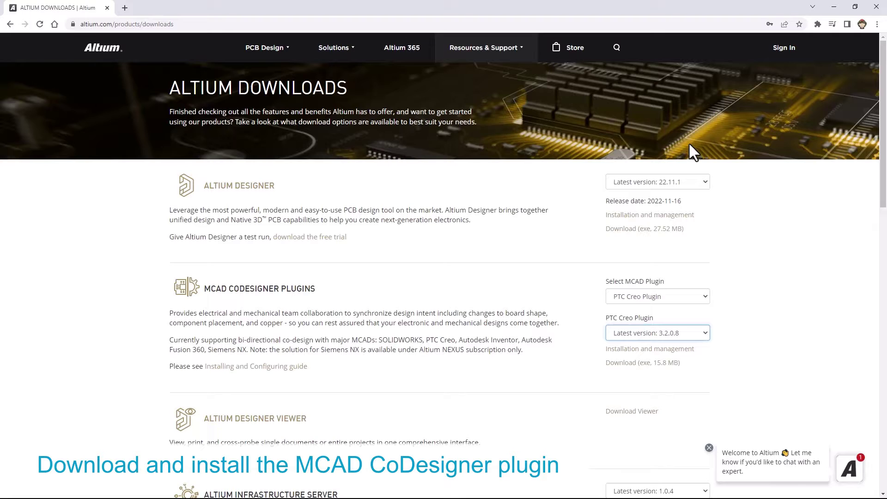
Download the AltiumCoDesignerCREO_3.2.0.8.exe installer into the MCAD ECAD folder.
left_click(642, 365)
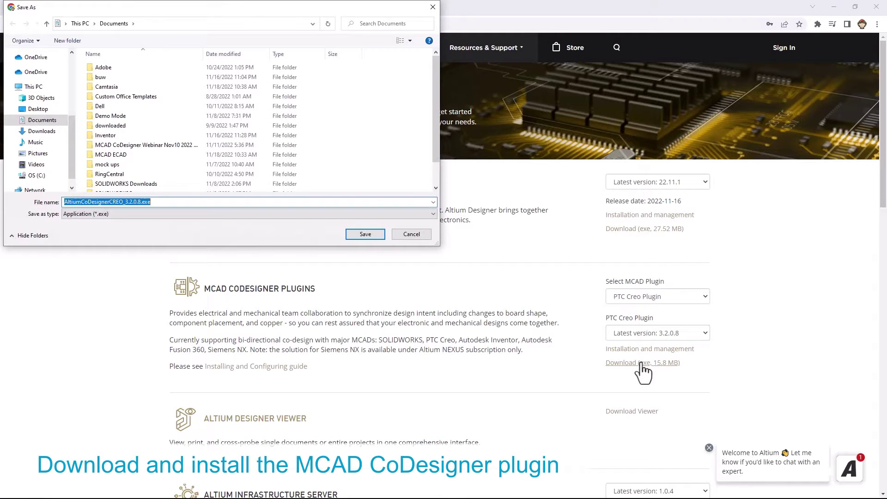
double_click(217, 156)
left_click(365, 235)
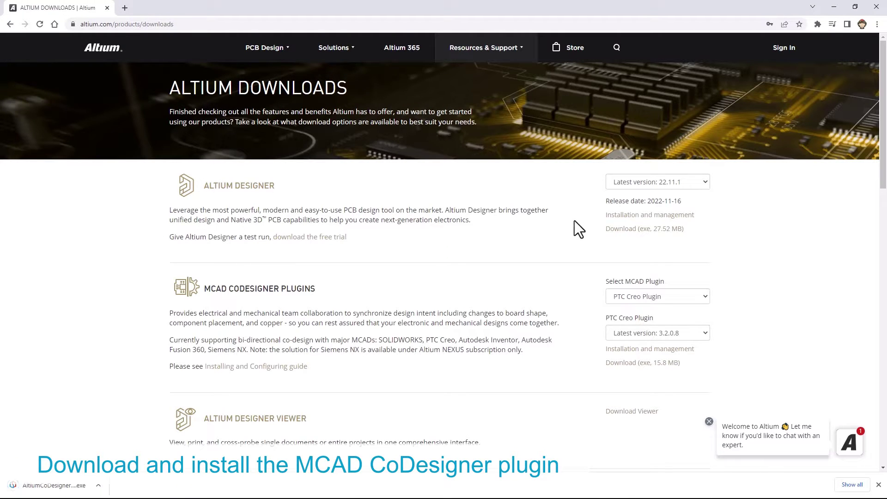
Install CoDesigner for PTC Creo, accepting the licence and keeping the default install location.
left_click(70, 485)
left_click(479, 354)
left_click(479, 354)
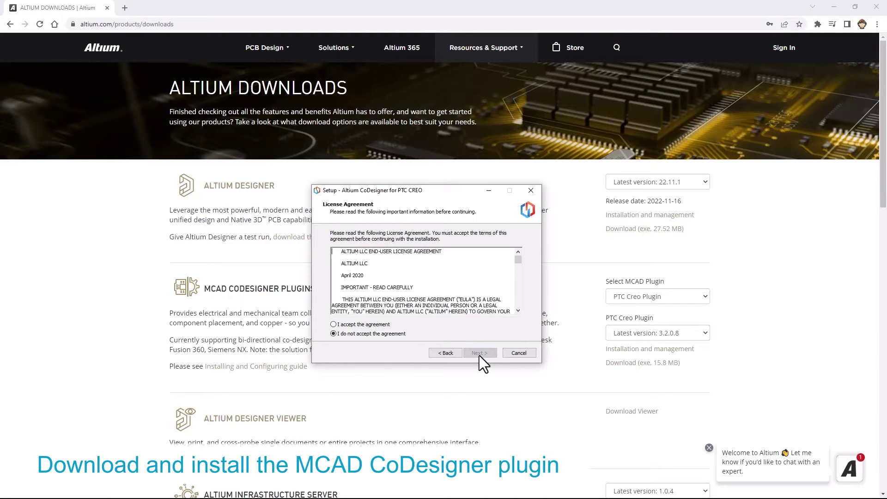
left_click(378, 324)
left_click(476, 356)
left_click(476, 355)
left_click(476, 355)
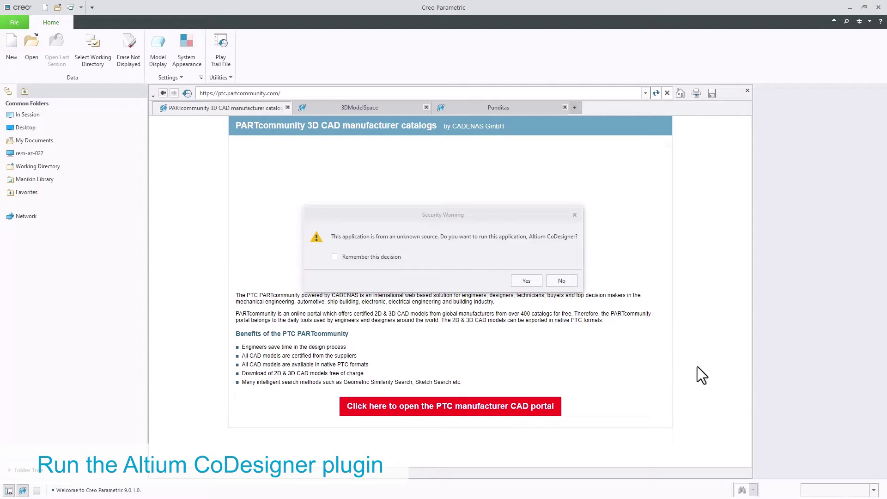
Allow CoDesigner to run in Creo, close the embedded browser, and open the CoDesigner panel.
left_click(535, 283)
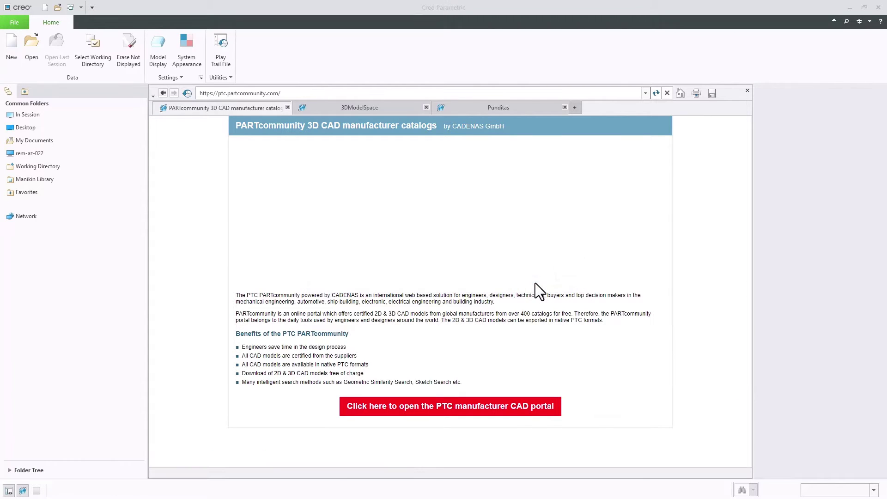
left_click(748, 92)
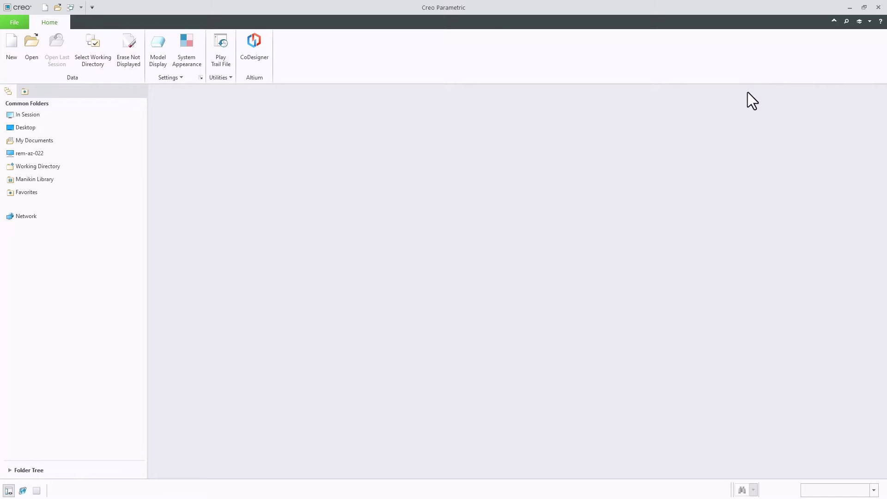
left_click(261, 48)
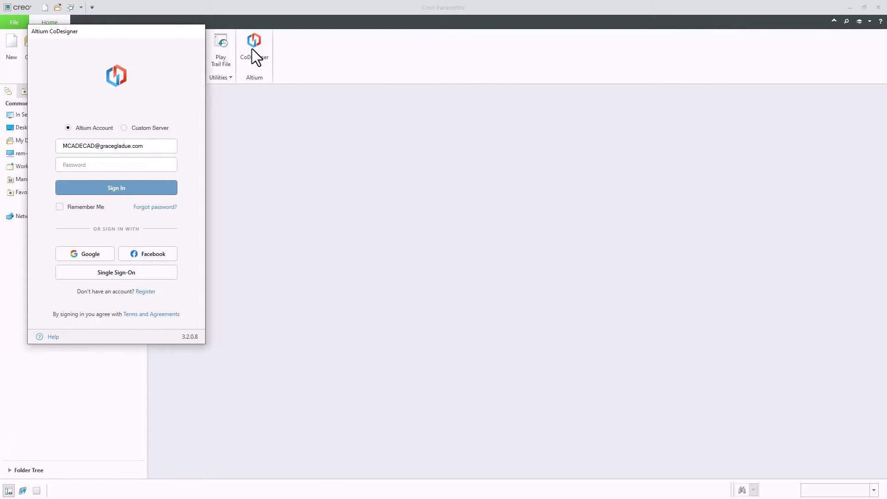
Submit the account e-mail address to begin Altium registration.
left_click(150, 293)
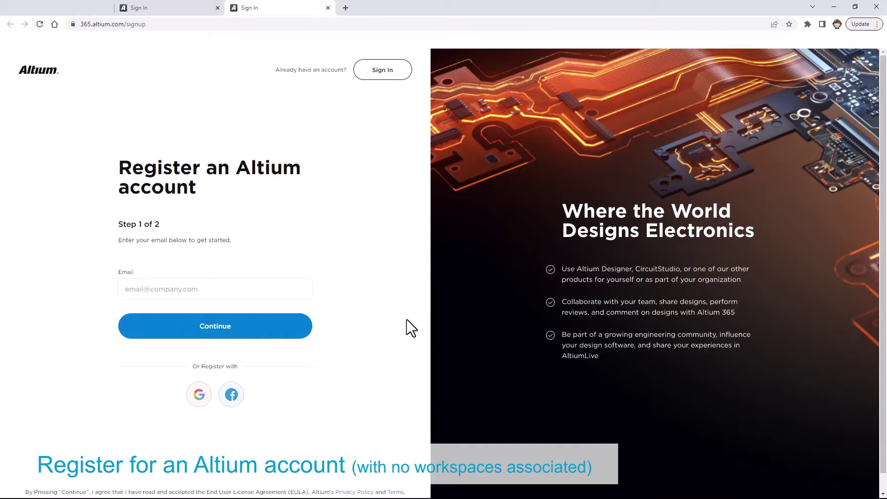
left_click(245, 295)
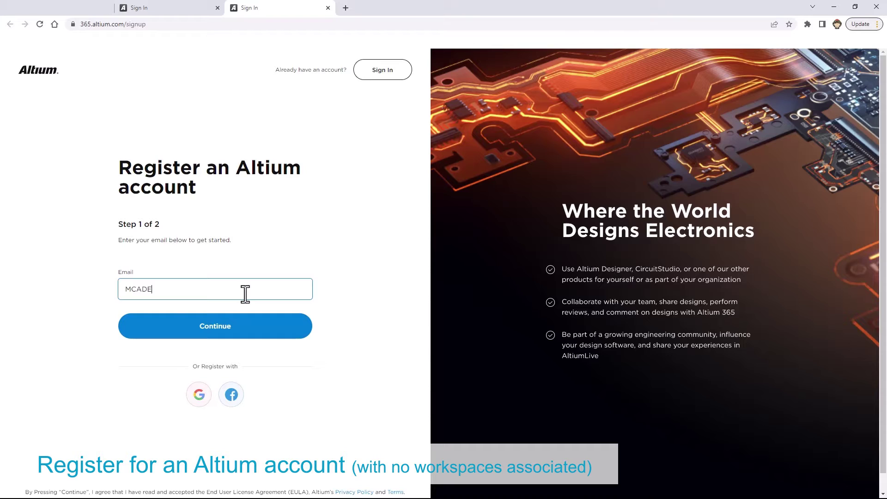
left_click(234, 325)
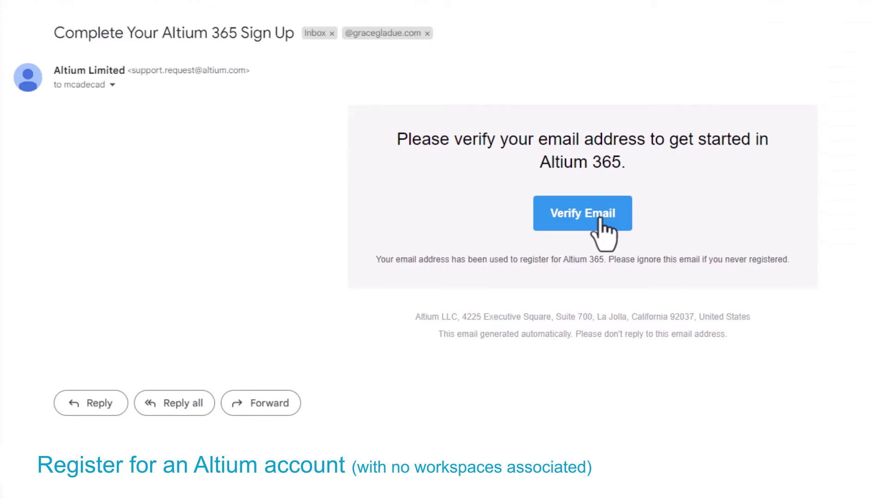
Verify the e-mail, fill in first name, last name and password, and register the account.
left_click(598, 218)
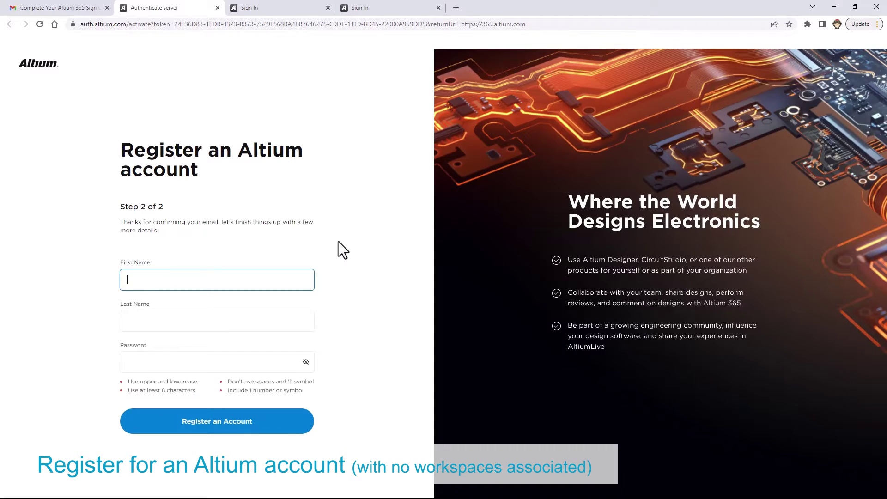
type("MCAD")
key("Tab")
type("ECAD")
key("Tab")
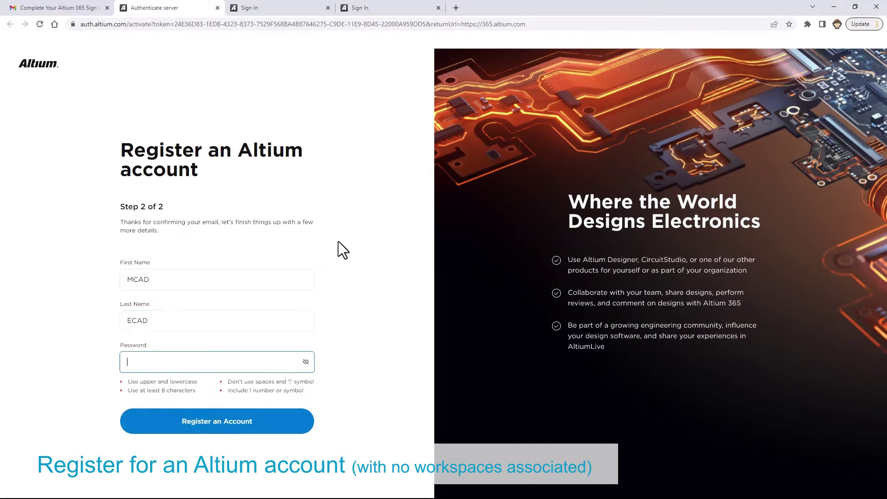
type("•••••••••")
left_click(366, 380)
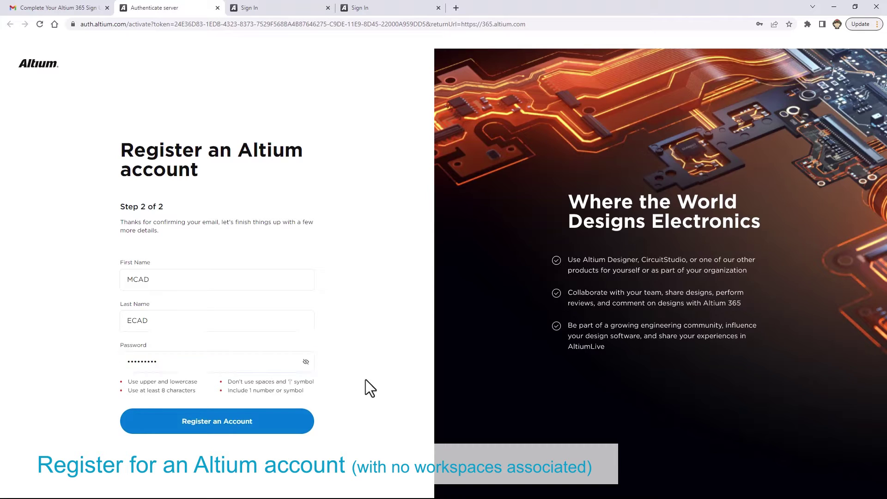
left_click(231, 434)
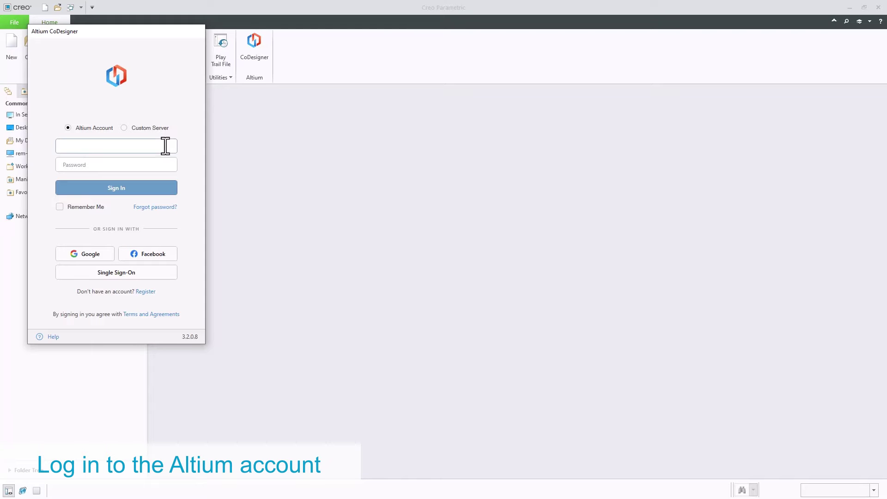
Sign in to CoDesigner with the account e-mail and password, with Remember Me ticked.
key("Tab")
type("•••••••••")
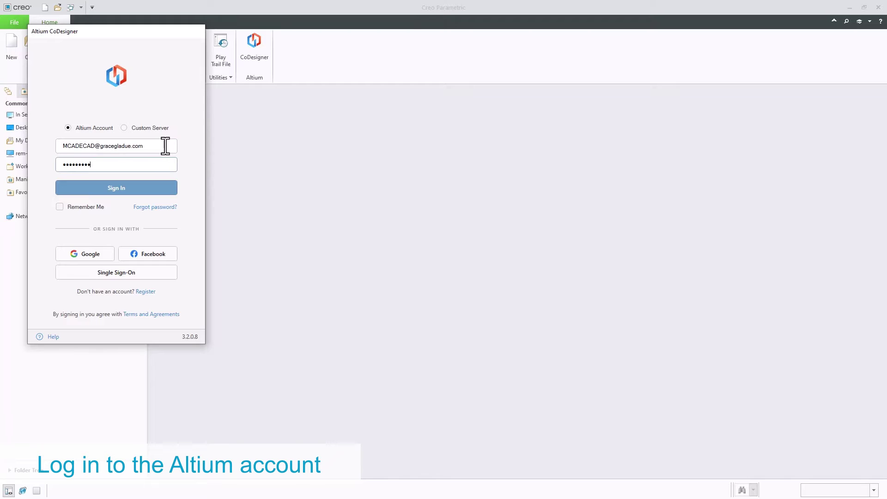
left_click(60, 207)
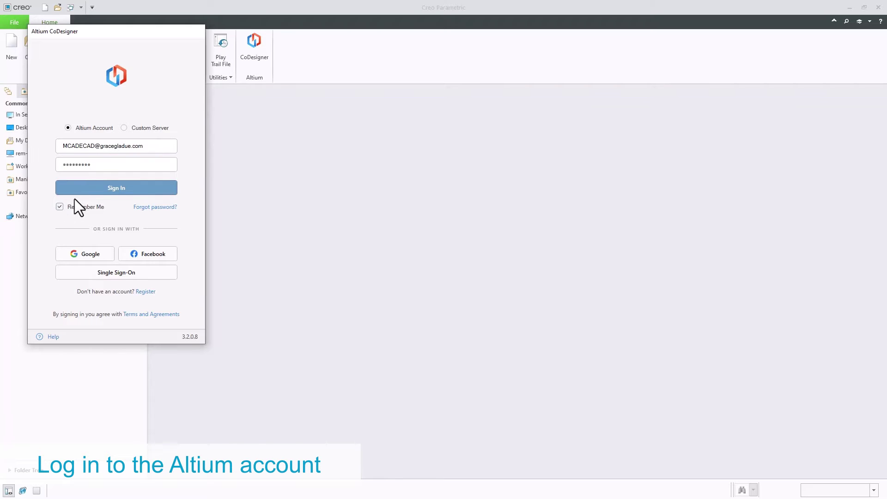
left_click(95, 188)
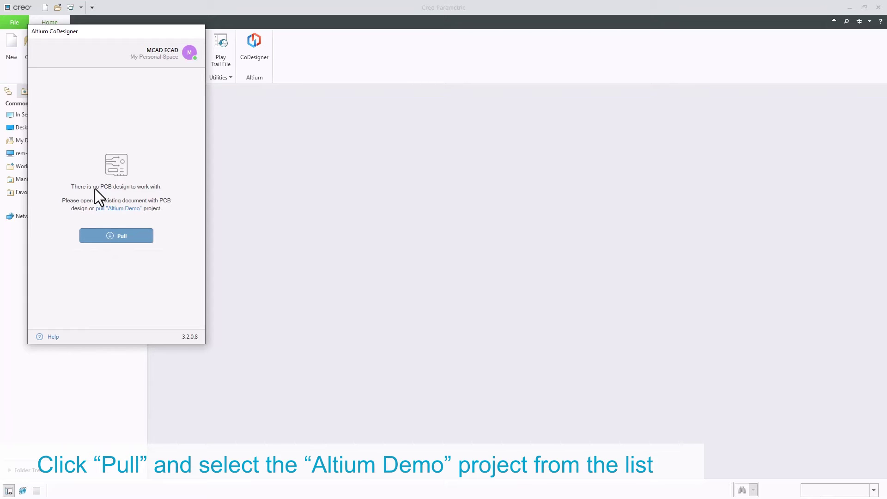
Pull the USB BT Dongle (Altium Demo) project from the Altium workspace into CoDesigner.
left_click(126, 239)
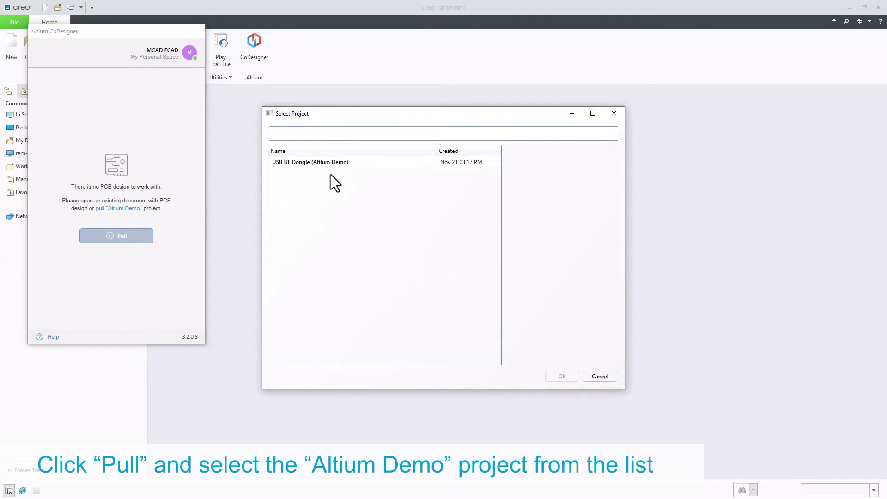
left_click(356, 166)
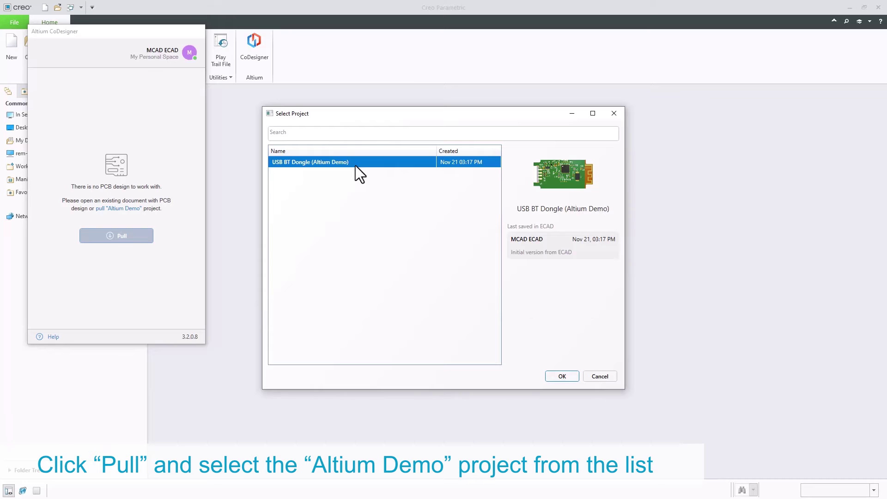
left_click(556, 376)
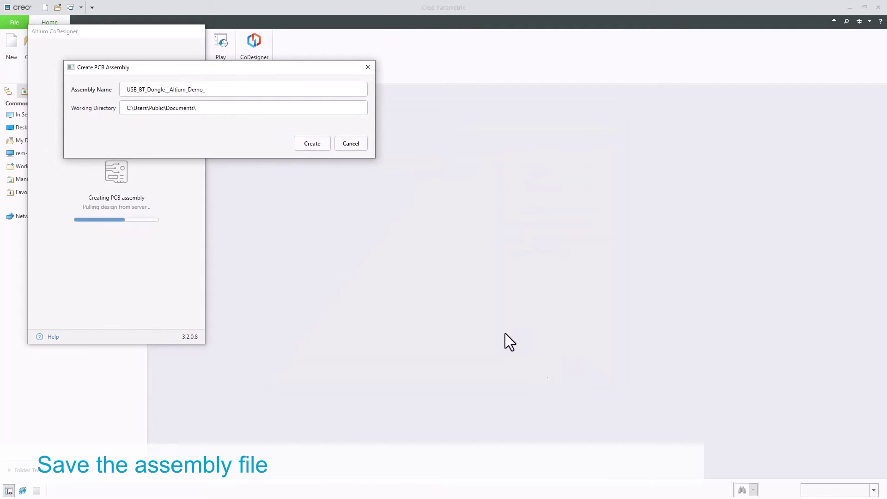
Create the PCB assembly USB_BT_Dongle__Altium_Demo_ with the default name and working directory.
left_click(313, 144)
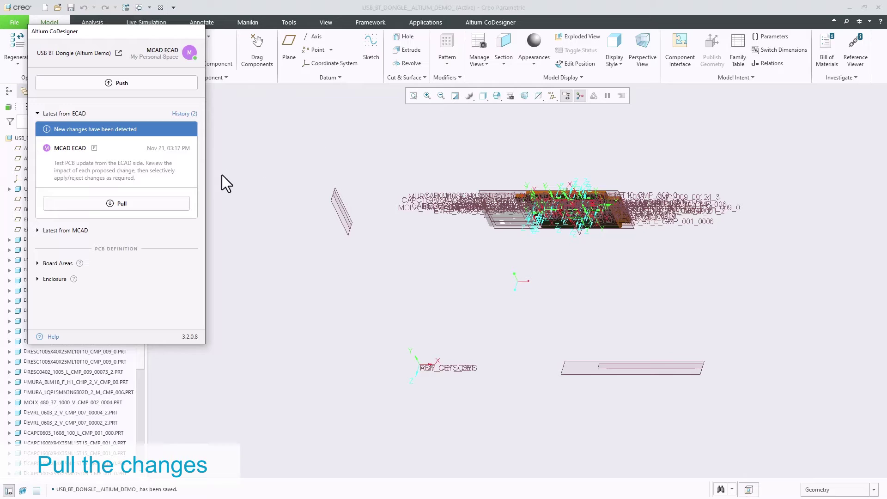
Pull the pending ECAD changes, hide all datum features, and zoom in on the board from FRONT.
left_click(157, 203)
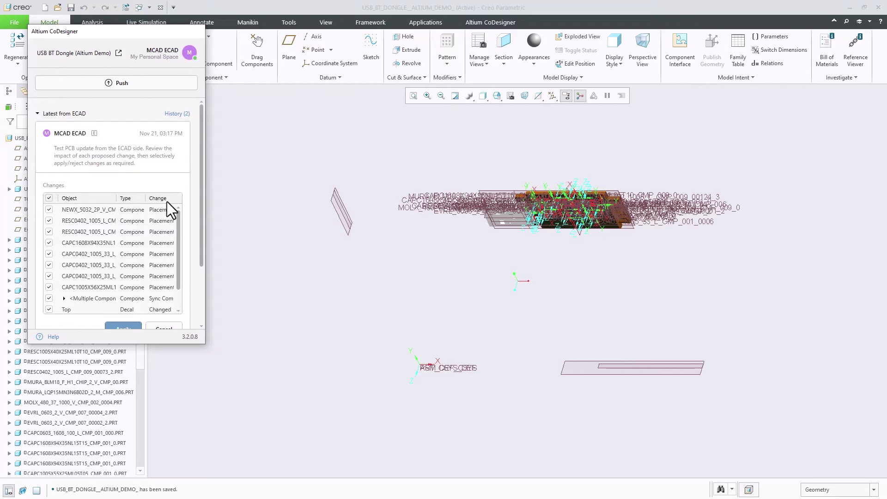
left_click(556, 100)
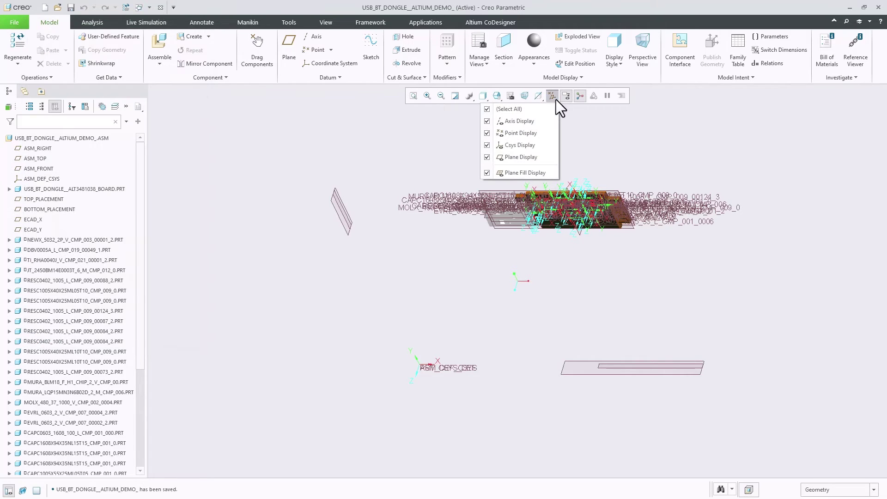
left_click(532, 109)
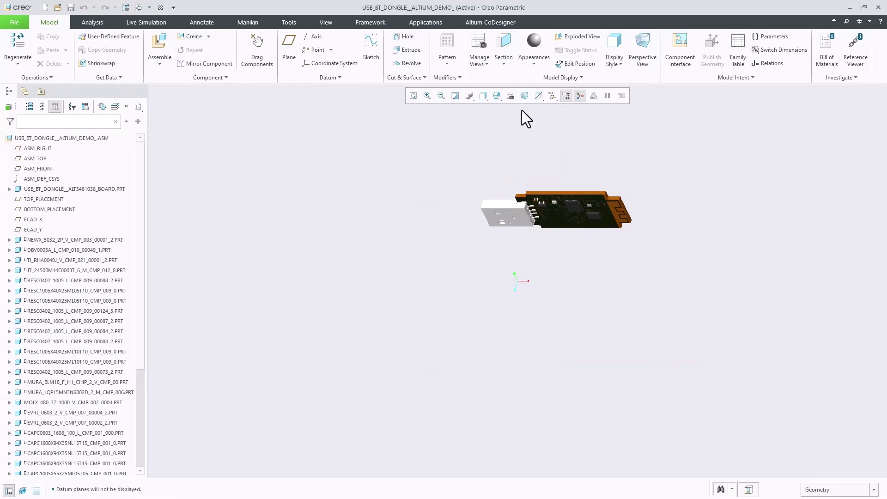
left_click(497, 97)
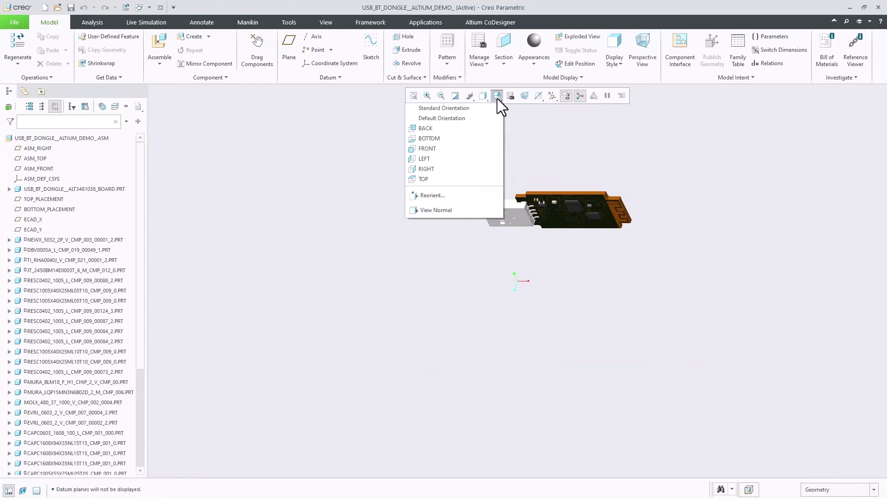
left_click(444, 149)
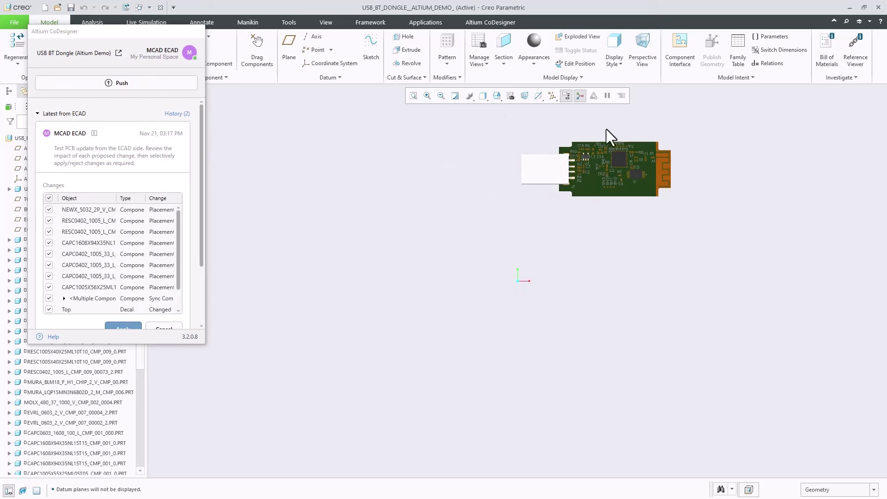
scroll(610, 131, "down", 5)
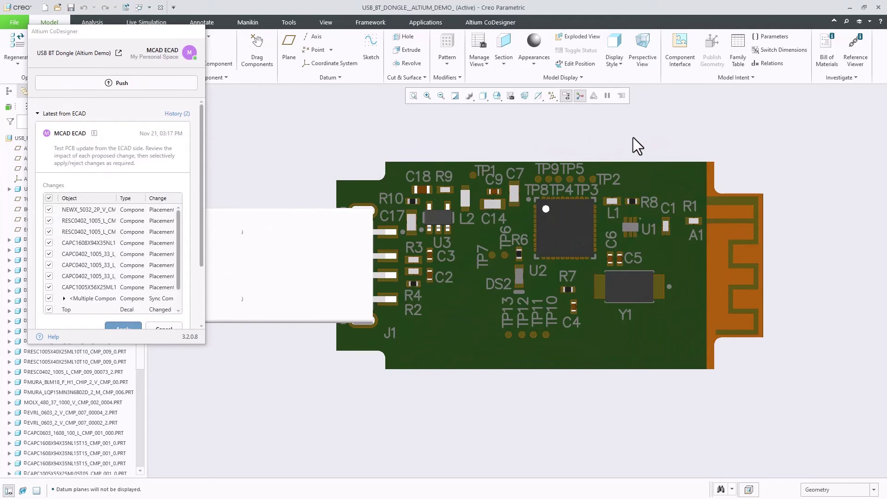
Preview the component and resistor placement changes on the board, then apply them.
left_click(102, 211)
left_click(100, 222)
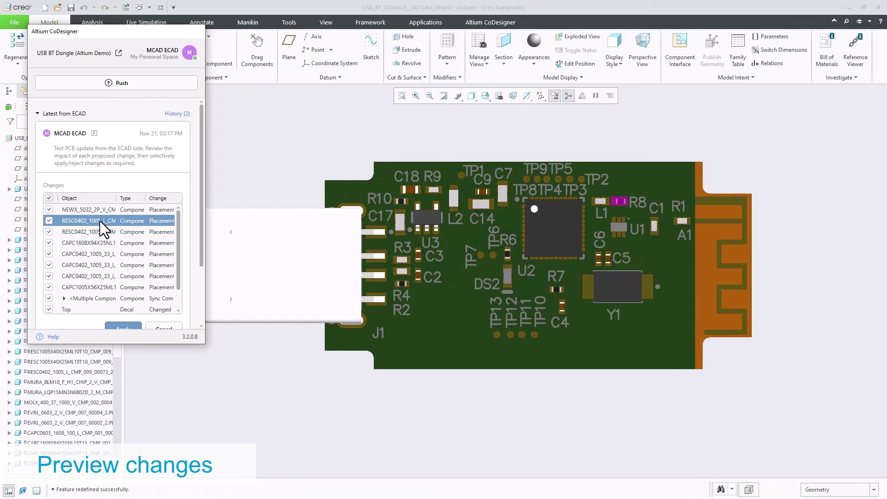
left_click(97, 232)
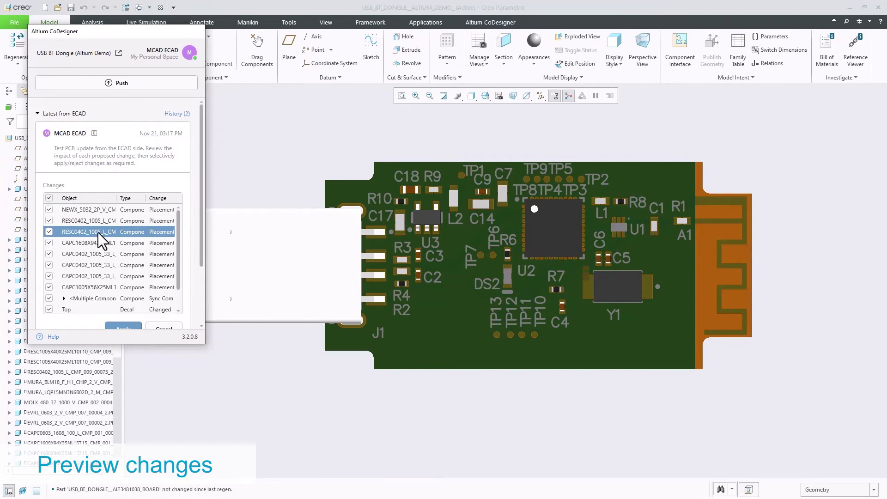
left_click_drag(200, 210, 197, 232)
left_click(120, 300)
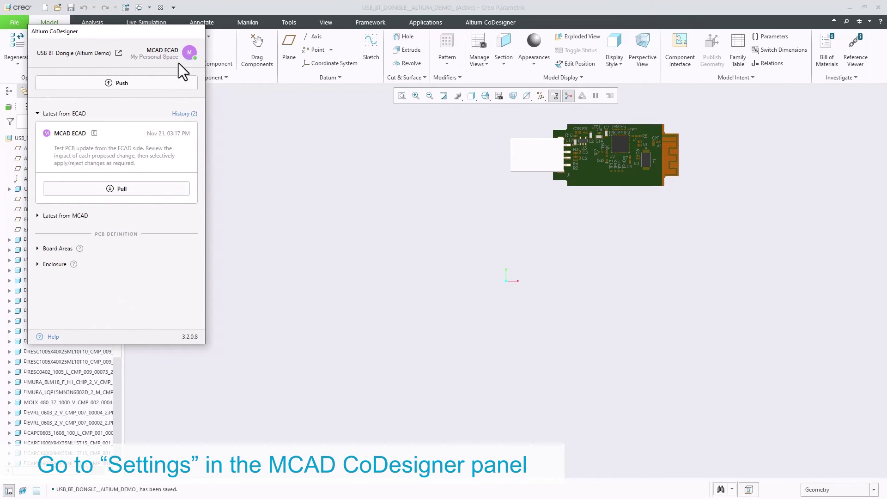
Enable Build 3D geometry for Copper and Build Vias in the CoDesigner settings.
left_click(190, 54)
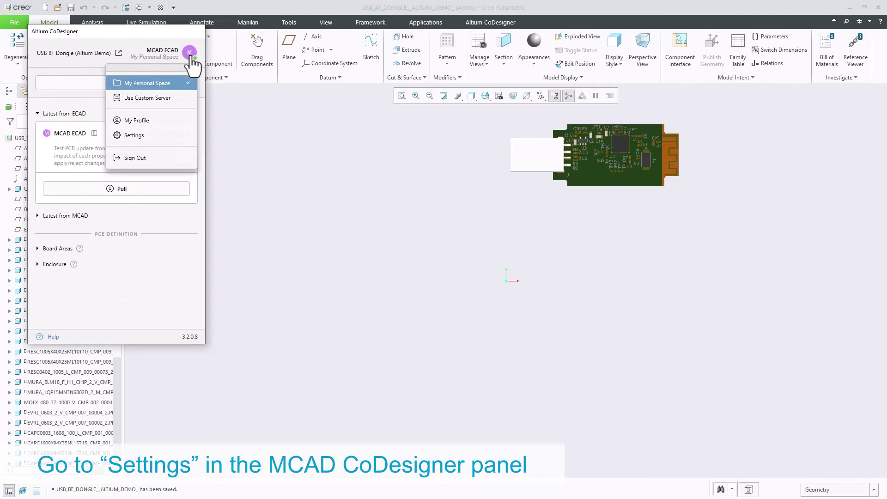
left_click(145, 135)
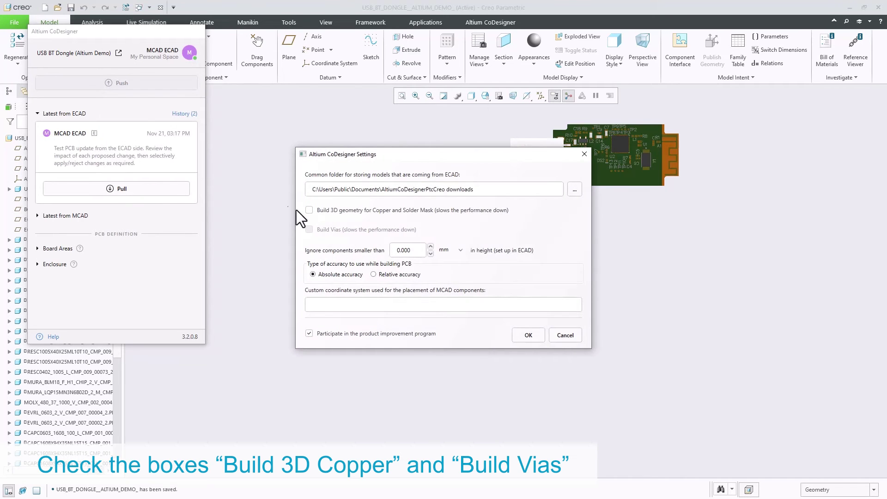
left_click(308, 210)
left_click(309, 229)
left_click(541, 335)
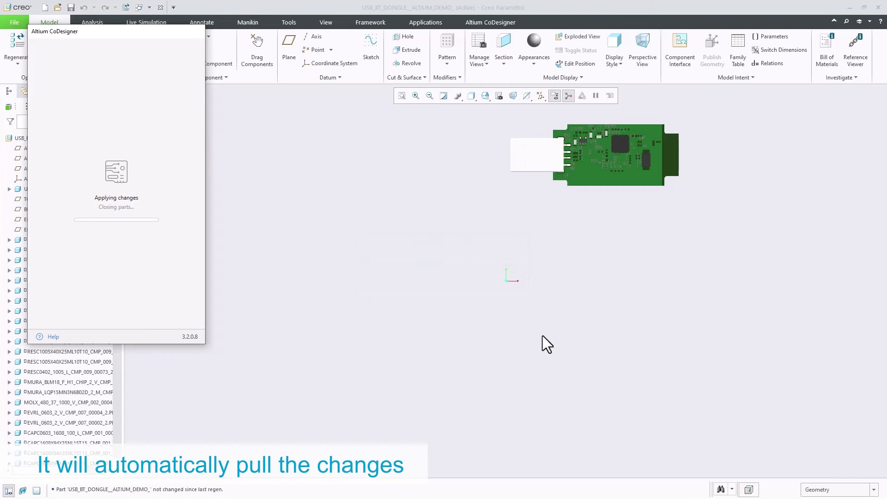
Close the CoDesigner panel and tilt the board into a zoomed 3D view.
left_click(529, 261)
scroll(593, 147, "down", 5)
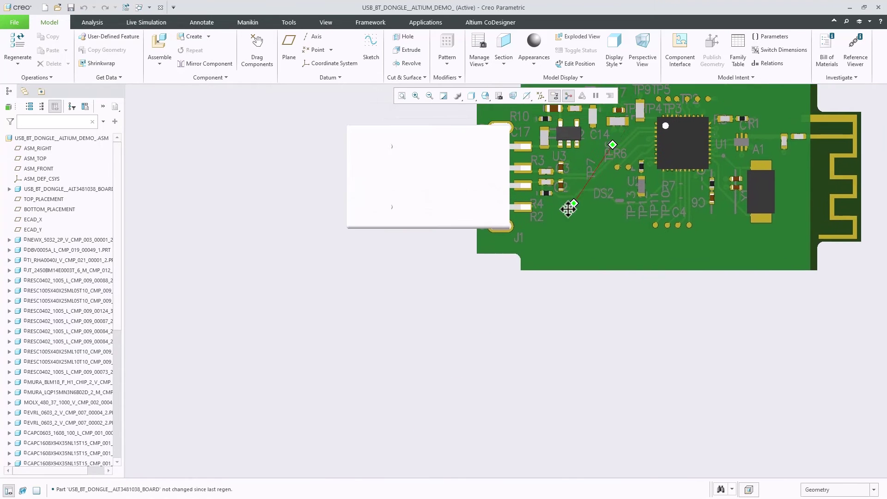
middle_click_drag(568, 209, 585, 294)
scroll(611, 356, "down", 8)
Set the board part's component display style to Transparent.
left_click(85, 189)
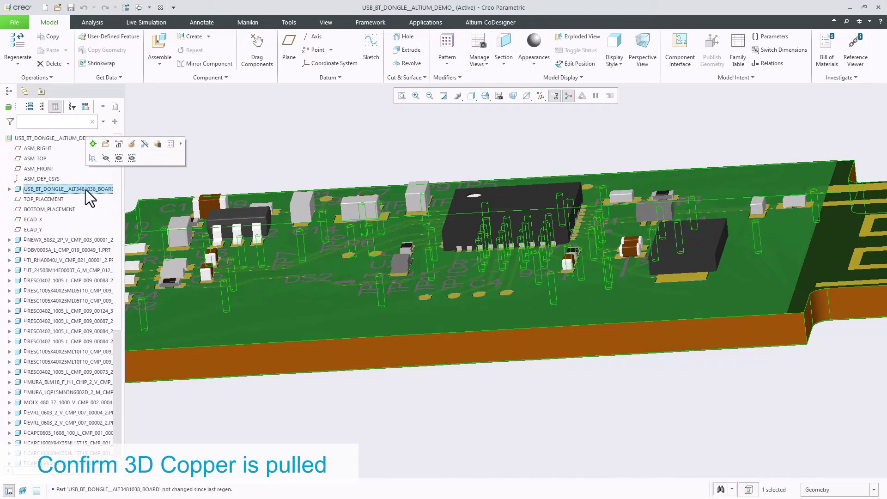
left_click(326, 22)
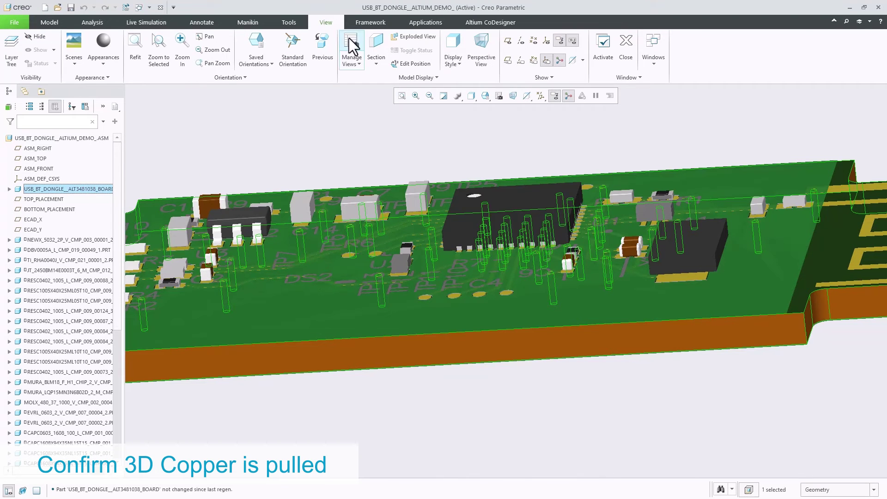
left_click(420, 80)
mouse_move(404, 106)
left_click(303, 126)
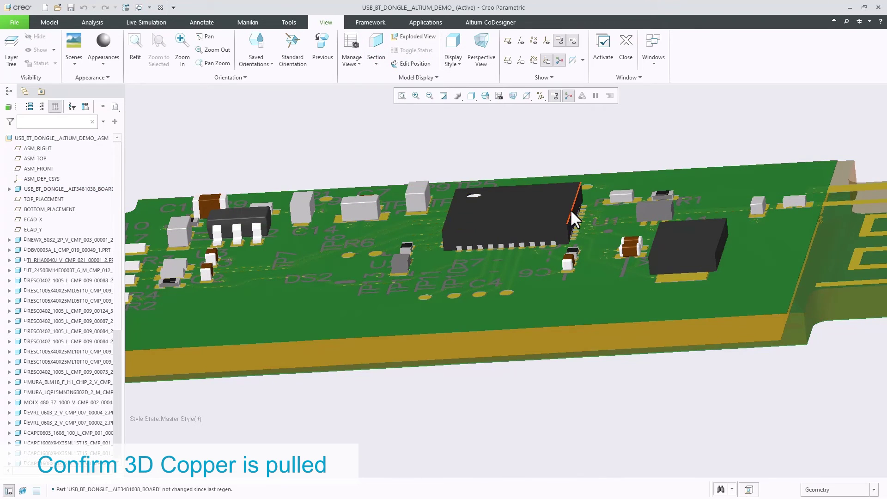
Zoom in and orbit underneath to inspect the copper pads and vias around the chip pins.
scroll(582, 216, "down", 10)
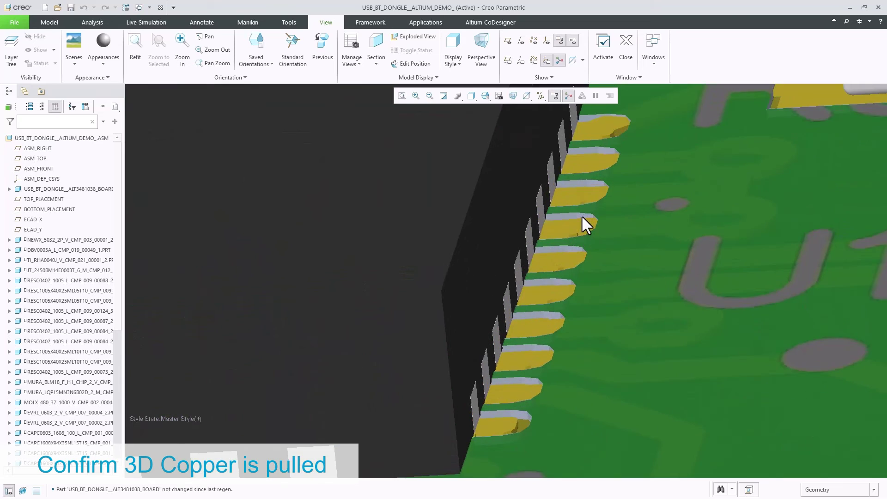
scroll(583, 217, "down", 3)
middle_click_drag(581, 215, 632, 278)
scroll(602, 255, "down", 8)
scroll(602, 256, "down", 4)
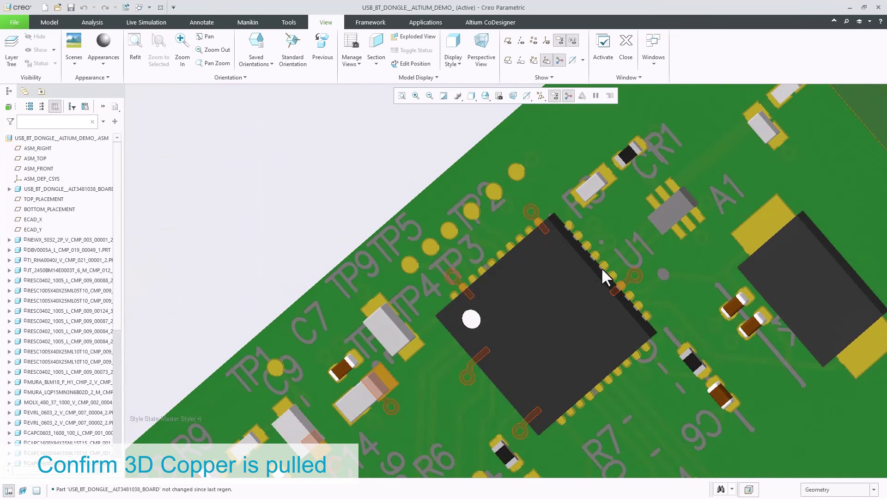
Open the USB BT Dongle project in Altium 365 from the CoDesigner panel's Open in Web icon.
left_click(492, 25)
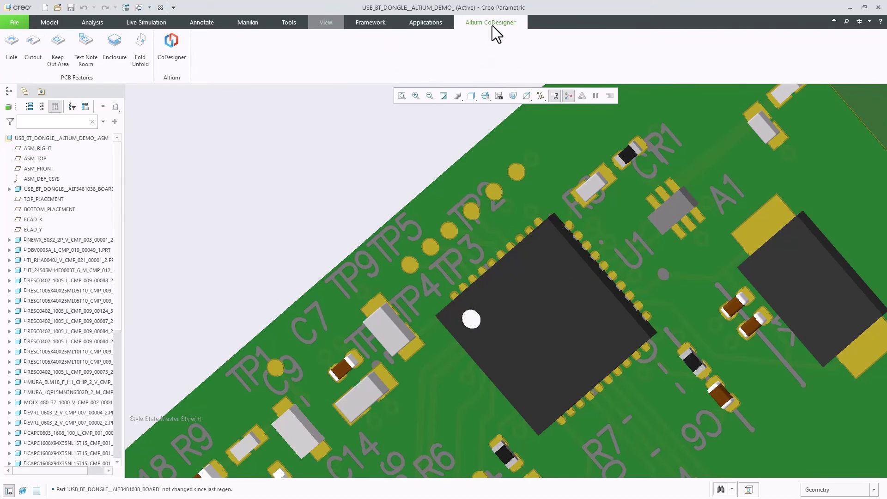
left_click(177, 62)
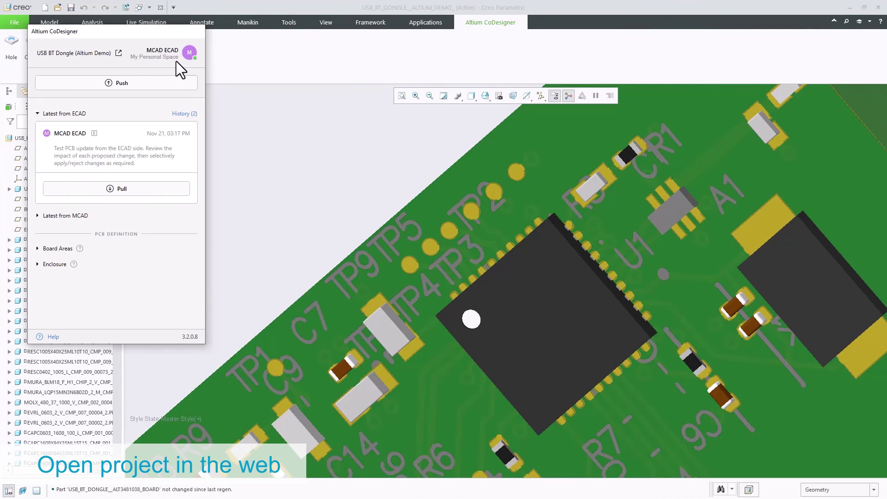
left_click(119, 55)
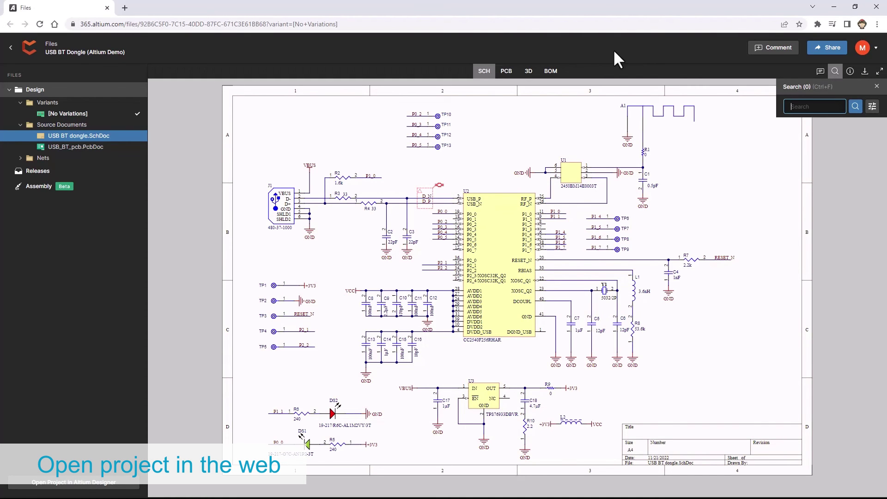
View the PCB layout, tilt the 3D board into perspective, then show the 26-line BOM.
left_click(508, 72)
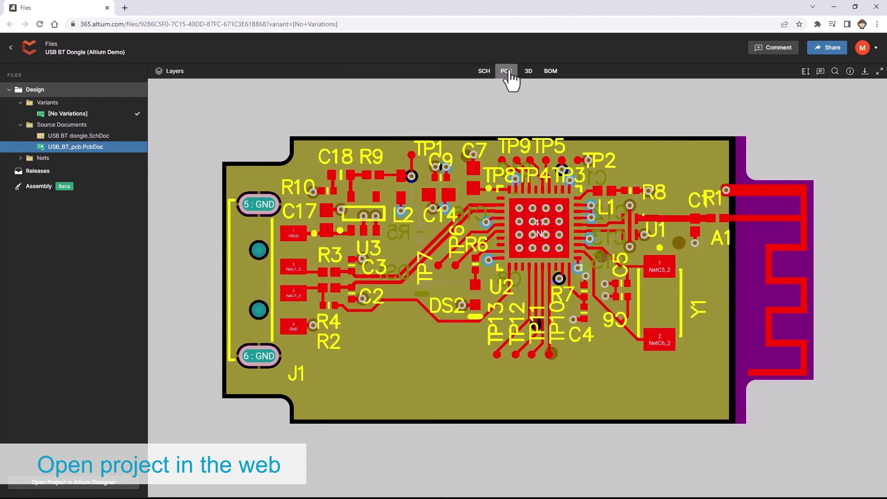
left_click(528, 72)
left_click_drag(482, 301, 427, 382)
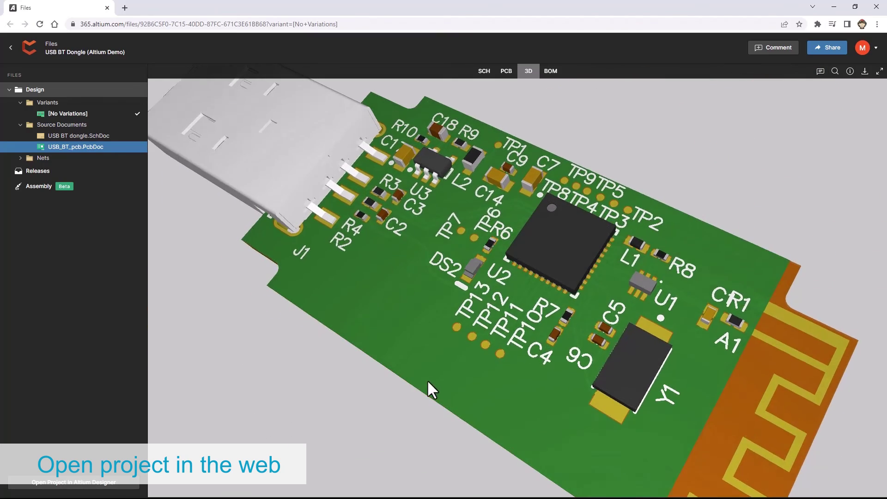
left_click(550, 73)
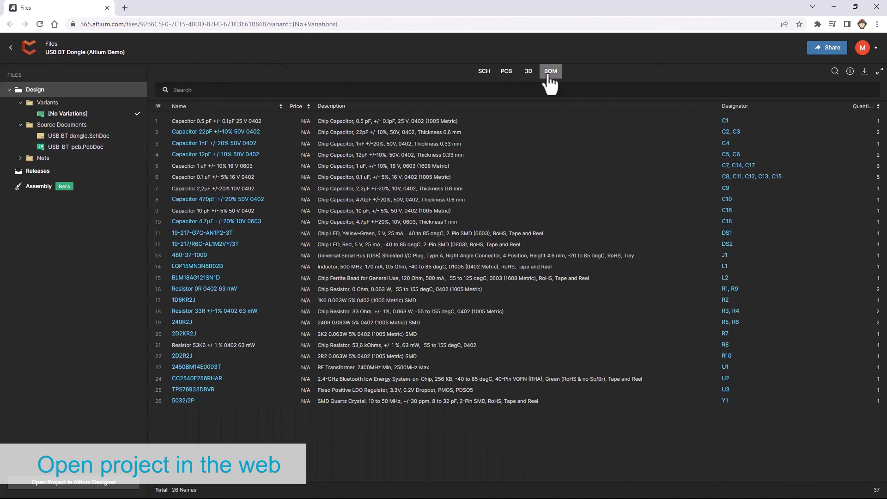